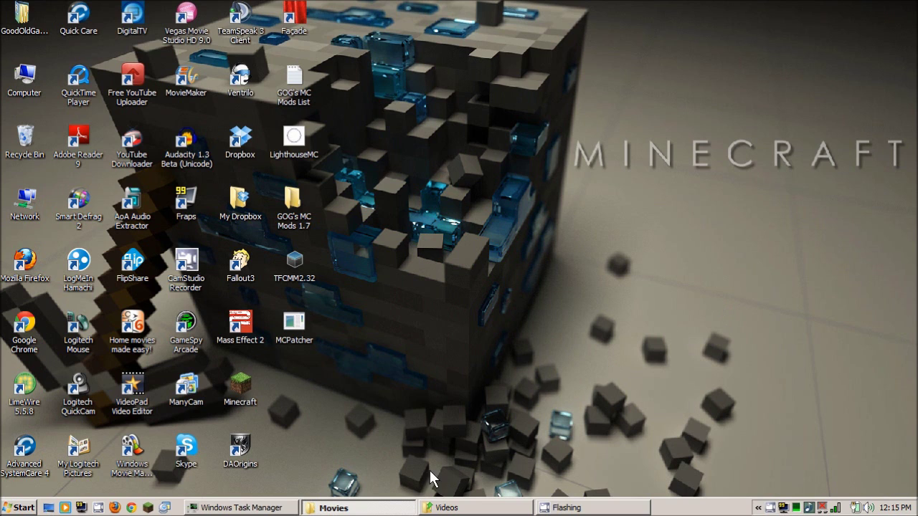
# - Restore the Fraps Movies folder window listing eight javaw AVI recordings
pyautogui.click(386, 510)
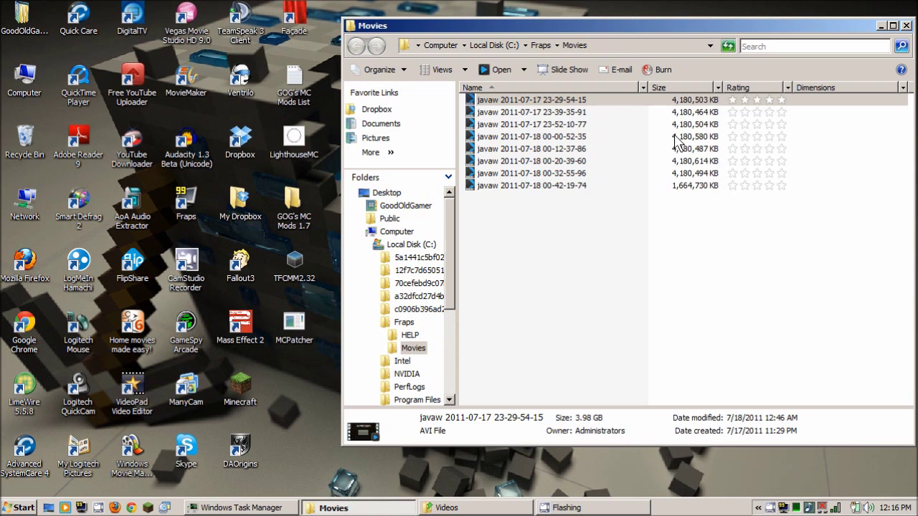
pyautogui.click(681, 190)
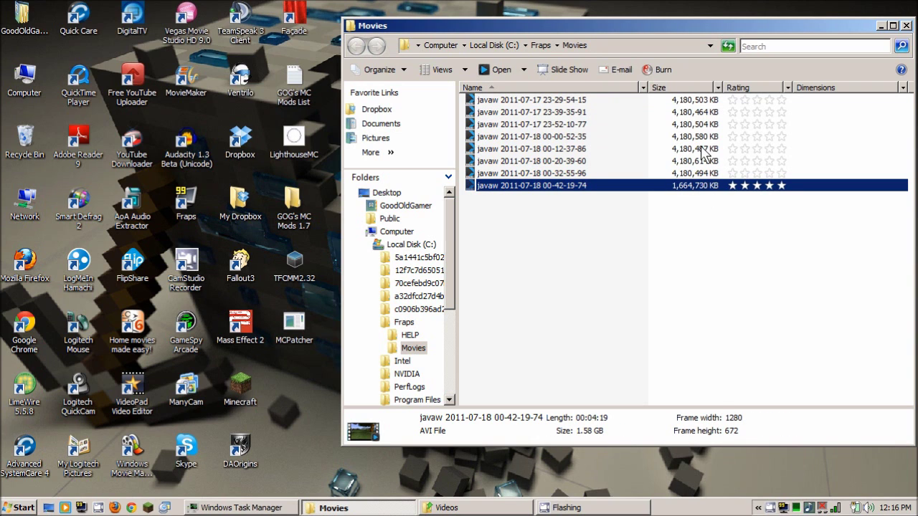
# - Check the details of each javaw clip, from the first through 00-32-55-96
pyautogui.click(683, 102)
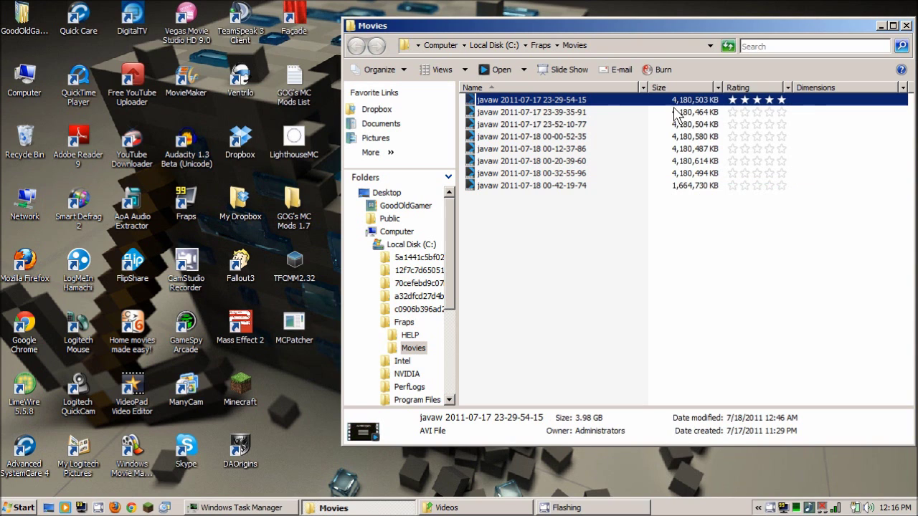
pyautogui.click(675, 114)
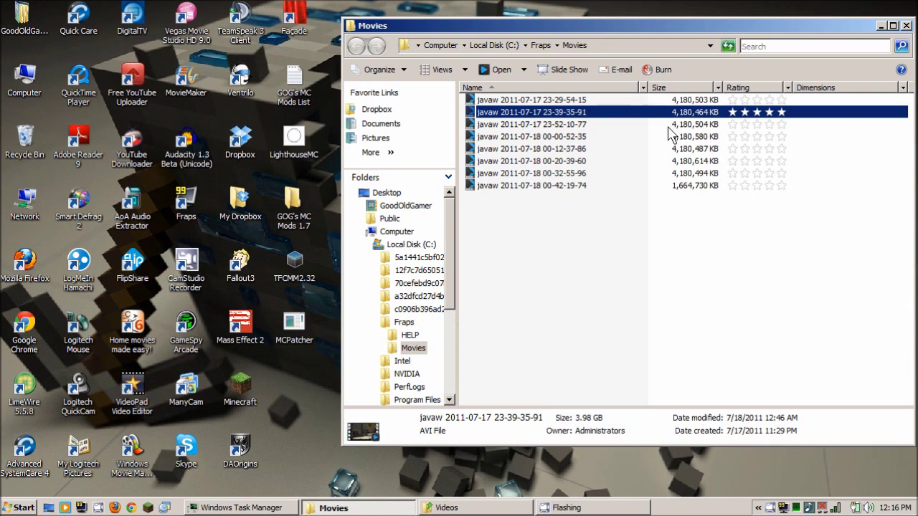
pyautogui.click(677, 126)
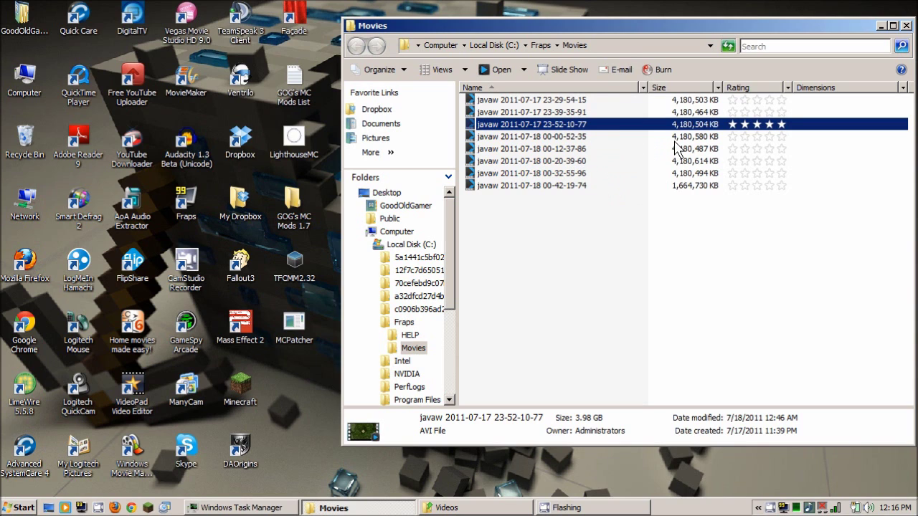
pyautogui.click(675, 139)
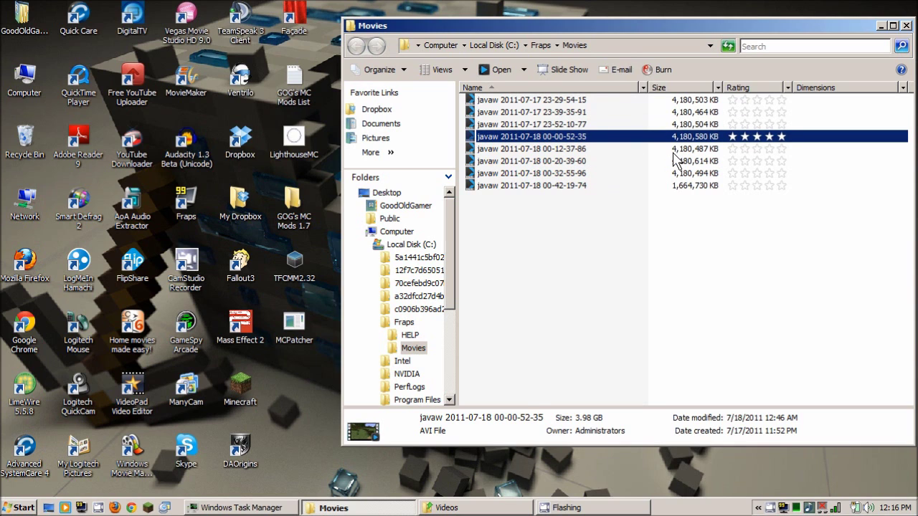
pyautogui.click(674, 152)
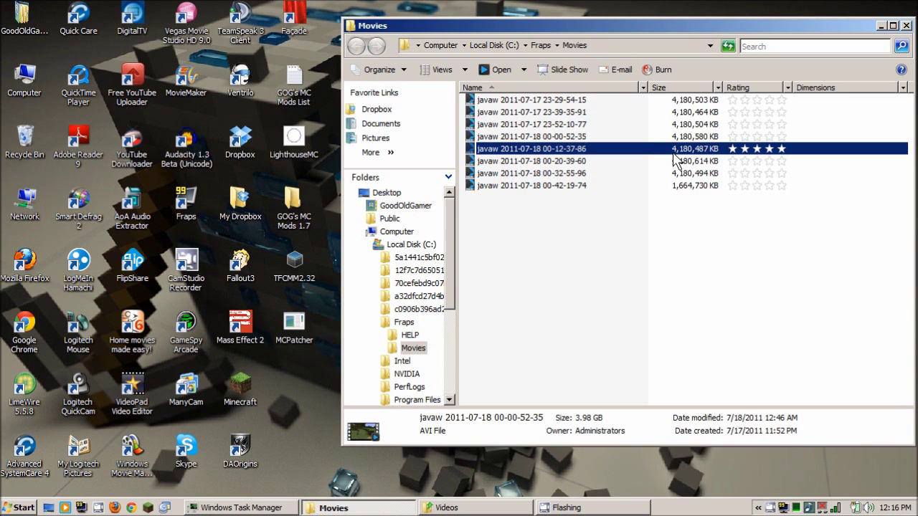
pyautogui.click(672, 165)
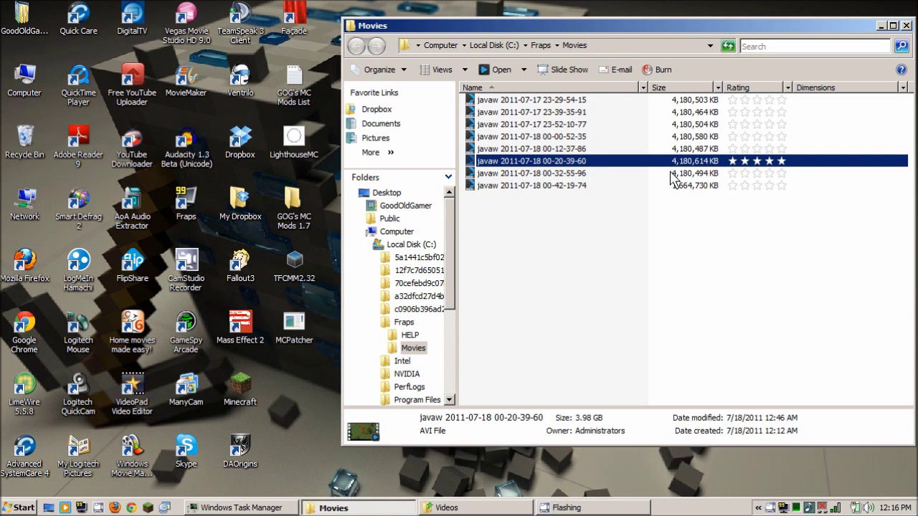
pyautogui.click(672, 172)
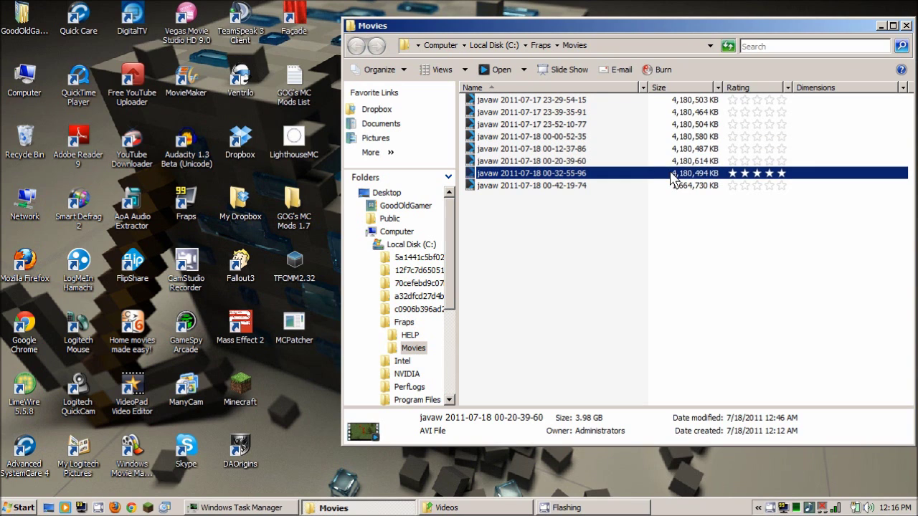
pyautogui.click(678, 101)
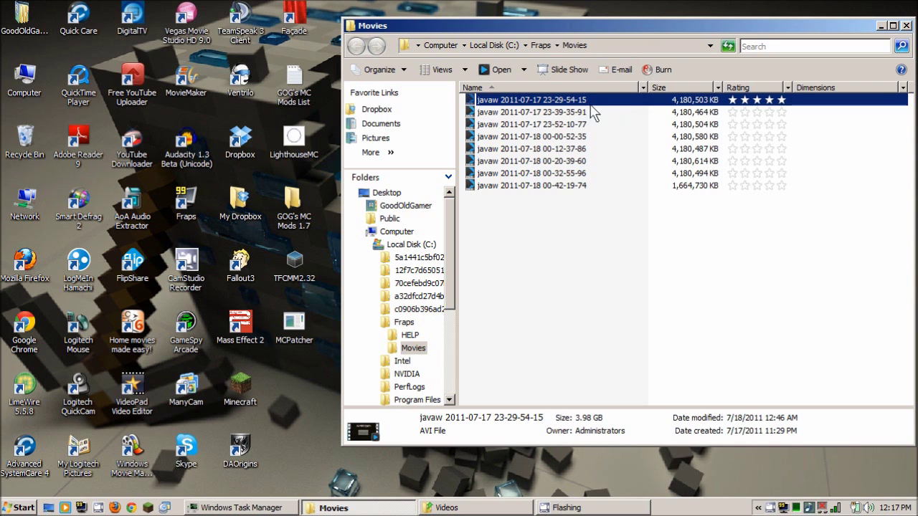
# - Go through each clip's details a second time, then minimize the Movies folder window
pyautogui.click(553, 115)
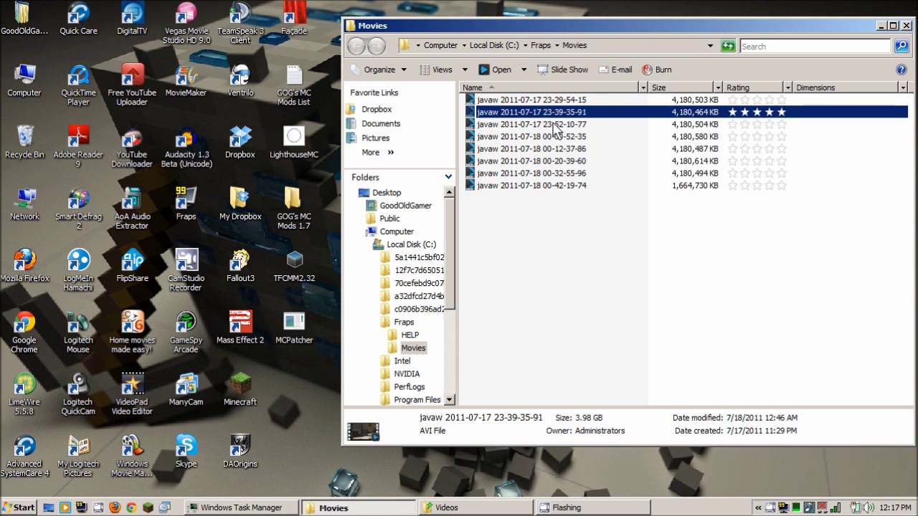
pyautogui.click(557, 126)
pyautogui.click(558, 138)
pyautogui.click(559, 150)
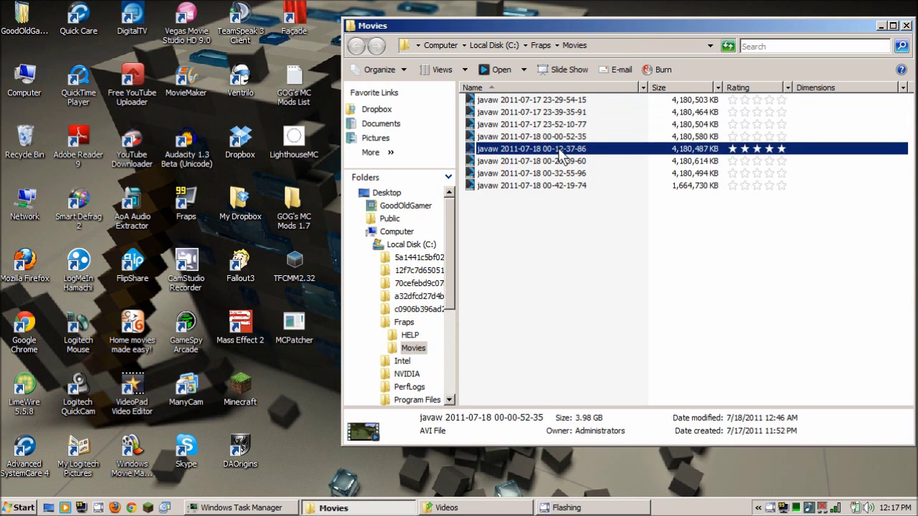
pyautogui.click(559, 162)
pyautogui.click(559, 172)
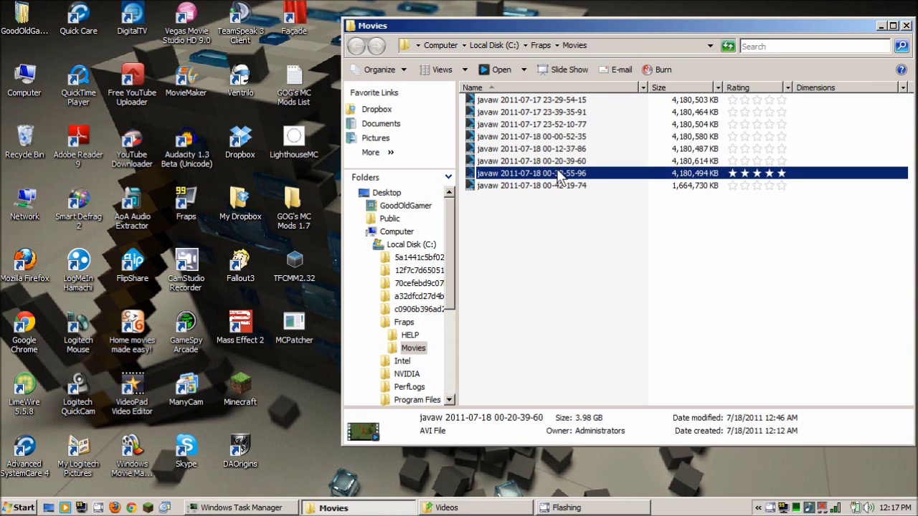
pyautogui.click(567, 100)
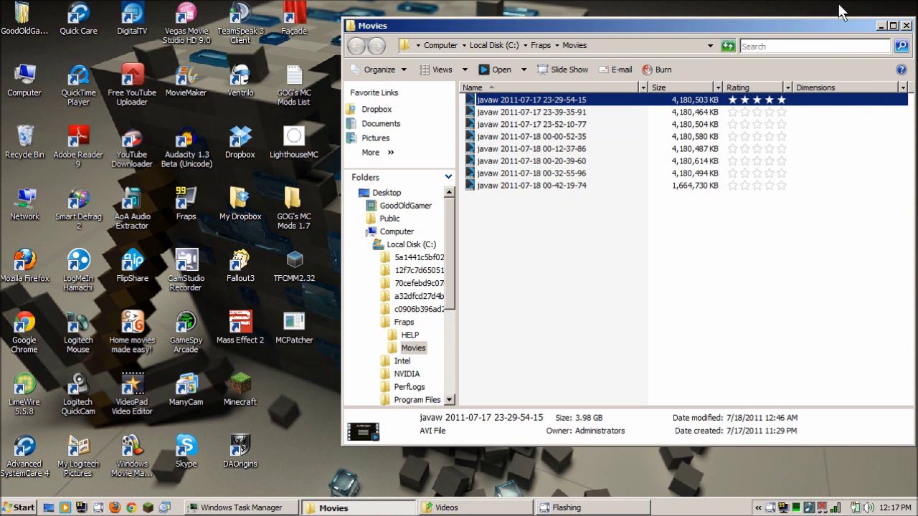
pyautogui.click(881, 25)
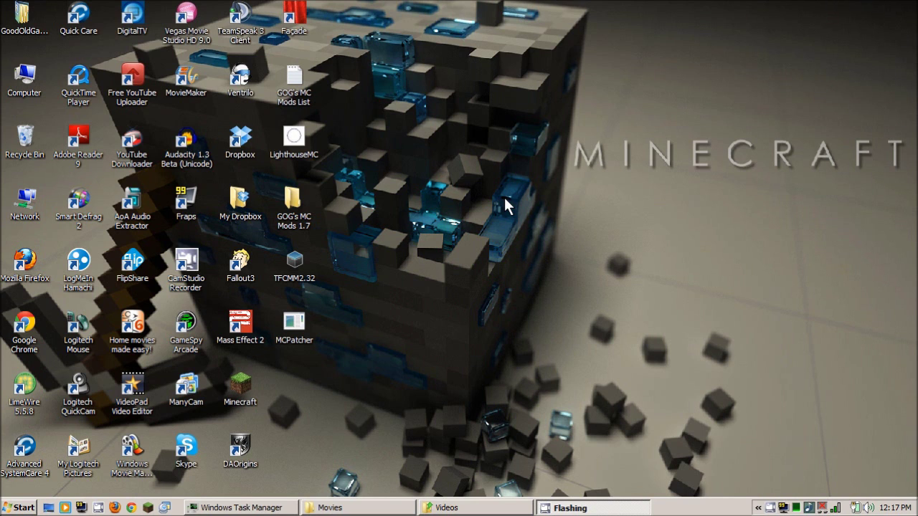
# - Launch Windows Live Movie Maker from its desktop shortcut, opening an empty My Movie project
pyautogui.click(191, 94)
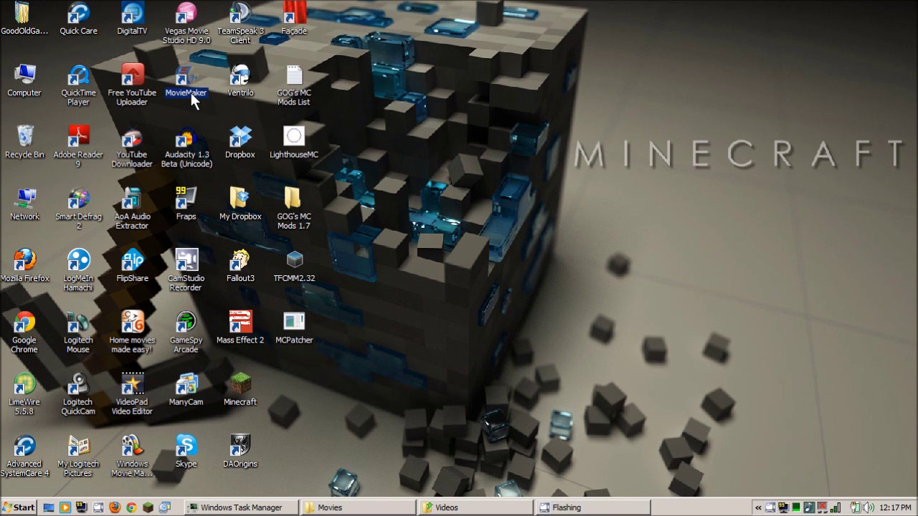
pyautogui.doubleClick(191, 92)
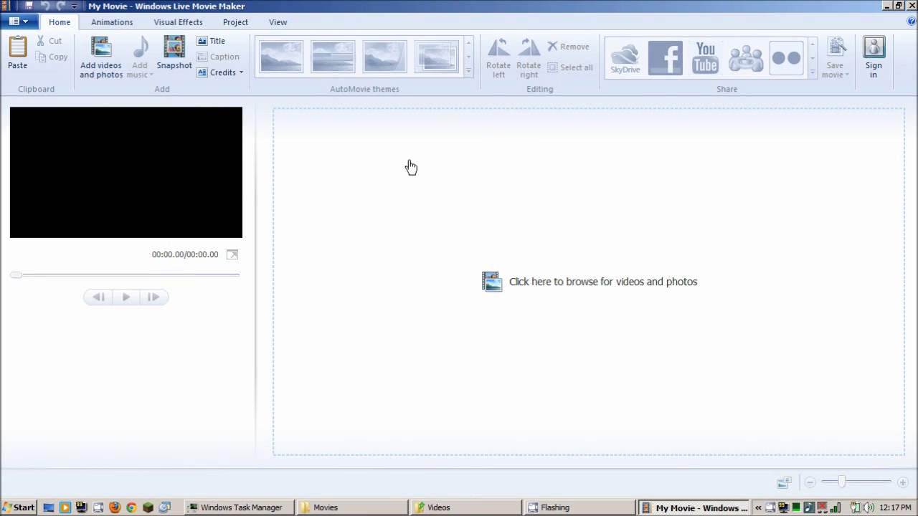
pyautogui.click(486, 264)
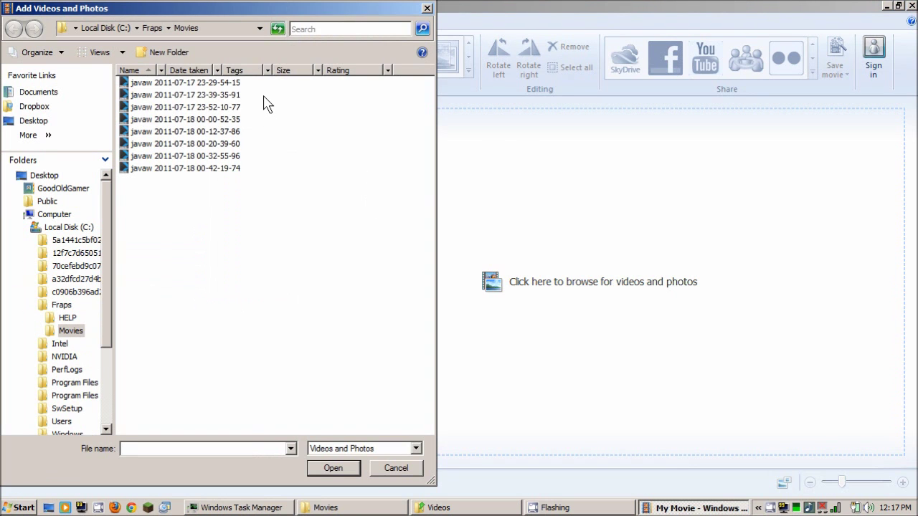
pyautogui.moveTo(265, 99); pyautogui.dragTo(235, 73)
pyautogui.click(345, 472)
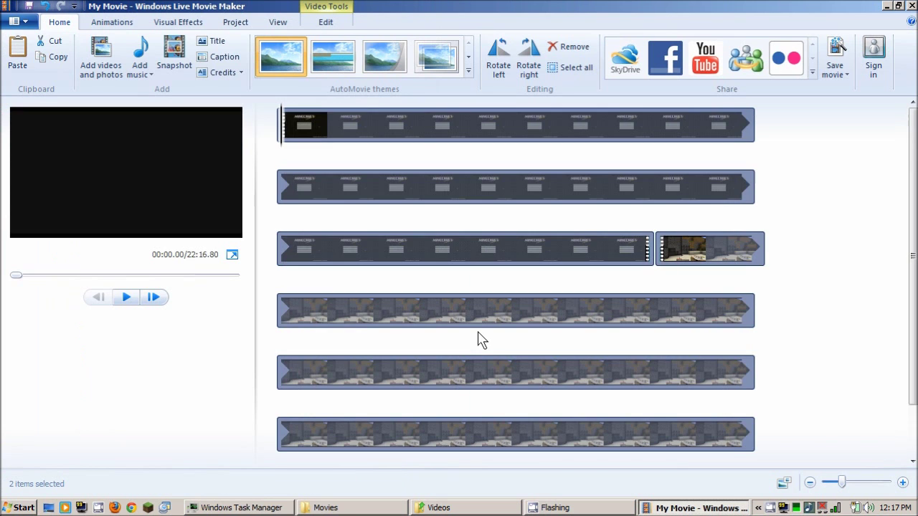
pyautogui.scroll(-1, 482, 336)
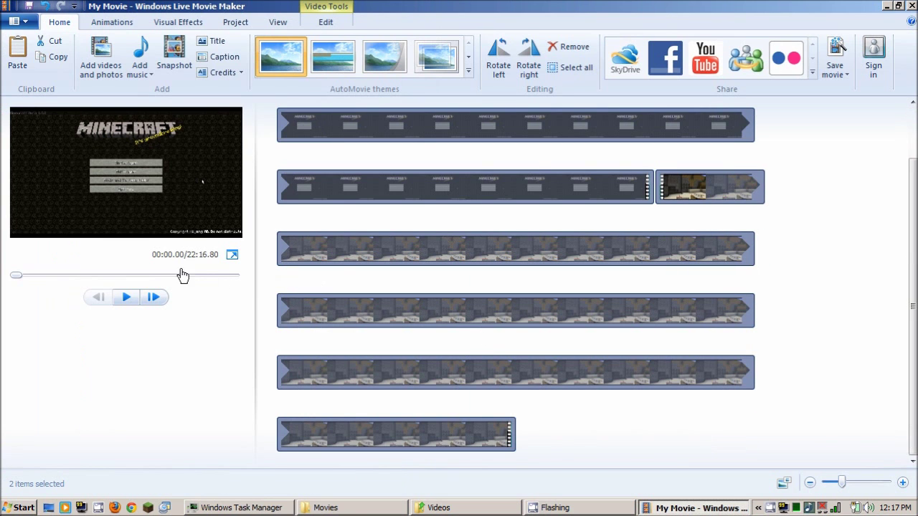
pyautogui.scroll(1, 518, 289)
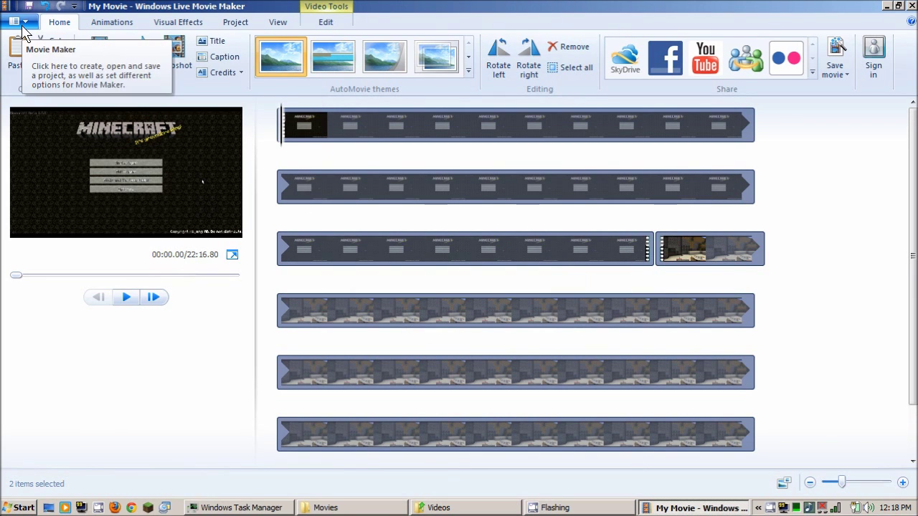
# - Compare Standard 4:3 against Widescreen 16:9 on the Project tab, leaving the movie at 16:9
pyautogui.click(238, 24)
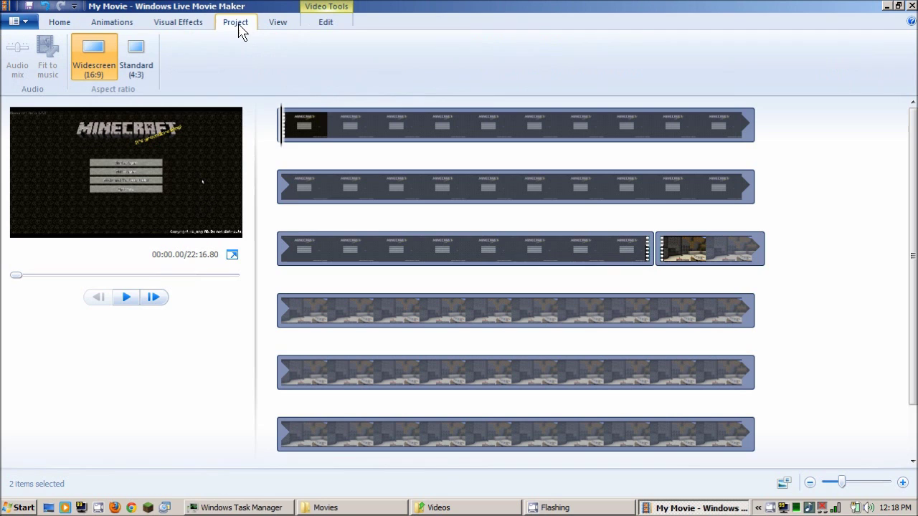
pyautogui.click(103, 81)
pyautogui.click(143, 59)
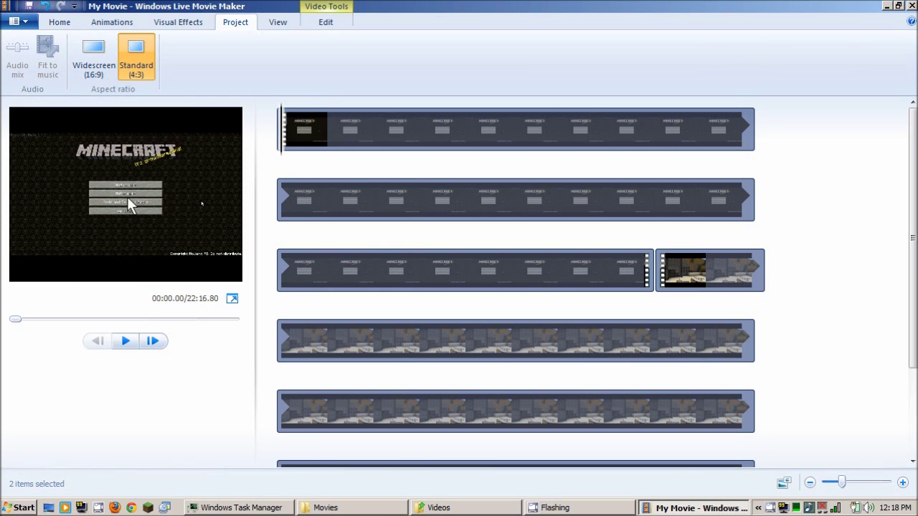
pyautogui.click(96, 76)
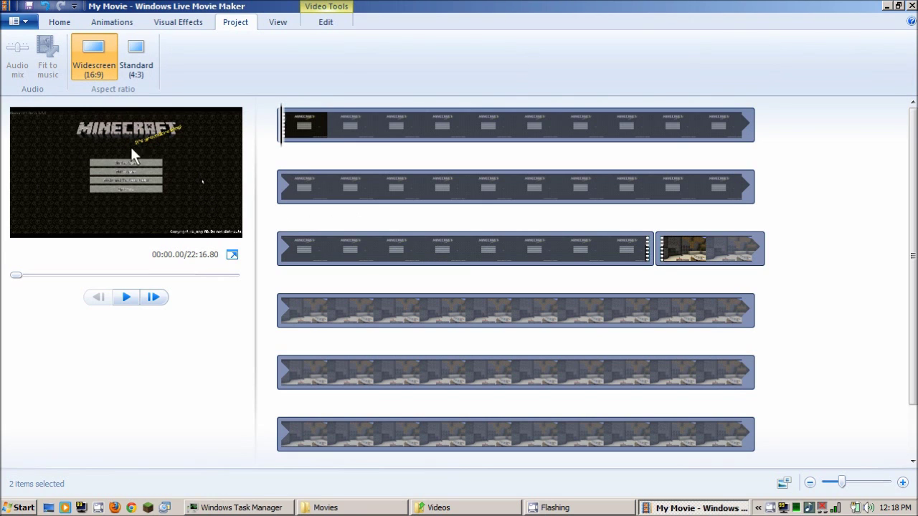
pyautogui.click(136, 58)
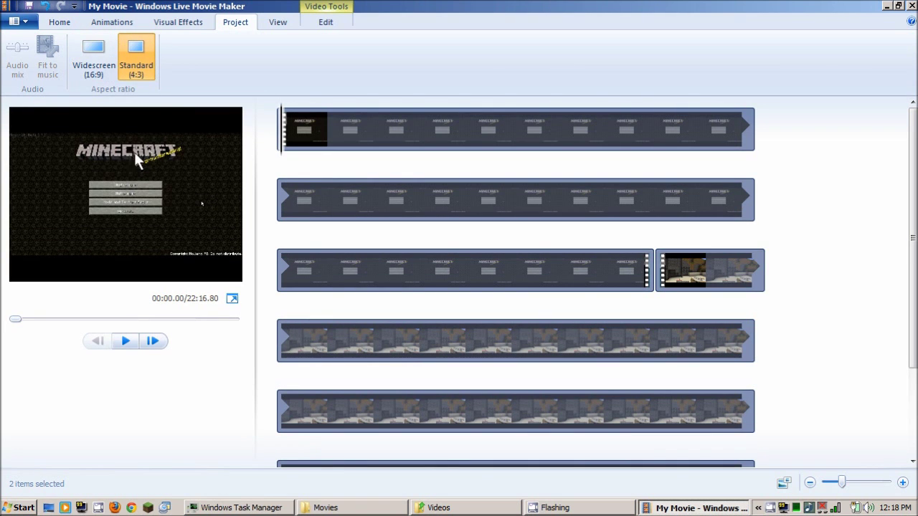
pyautogui.click(93, 58)
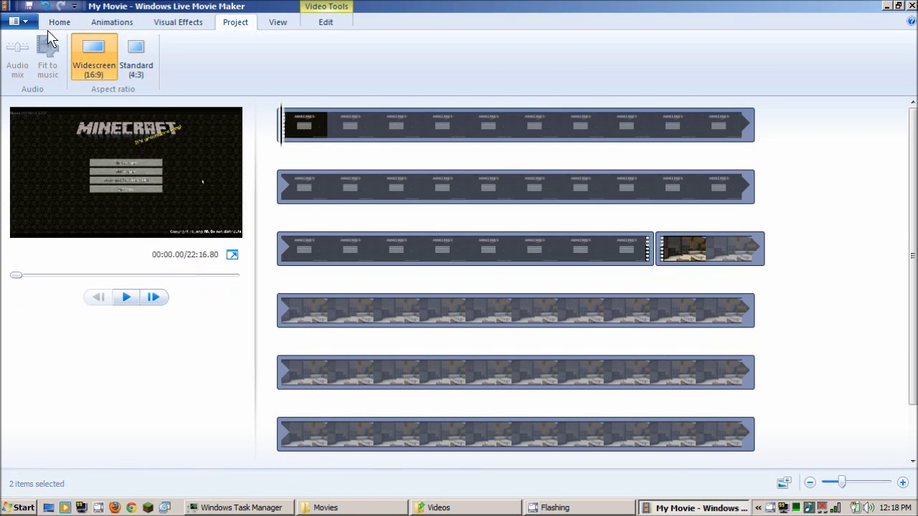
# - Choose the HD 1280 x 720 custom save option so the Save Movie dialog proposes My Movie
pyautogui.click(14, 22)
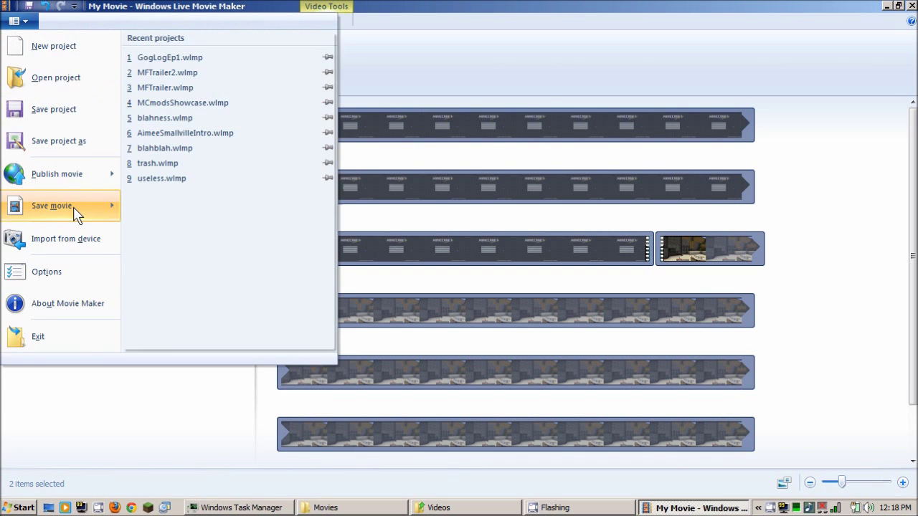
pyautogui.moveTo(71, 206)
pyautogui.scroll(-3, 239, 273)
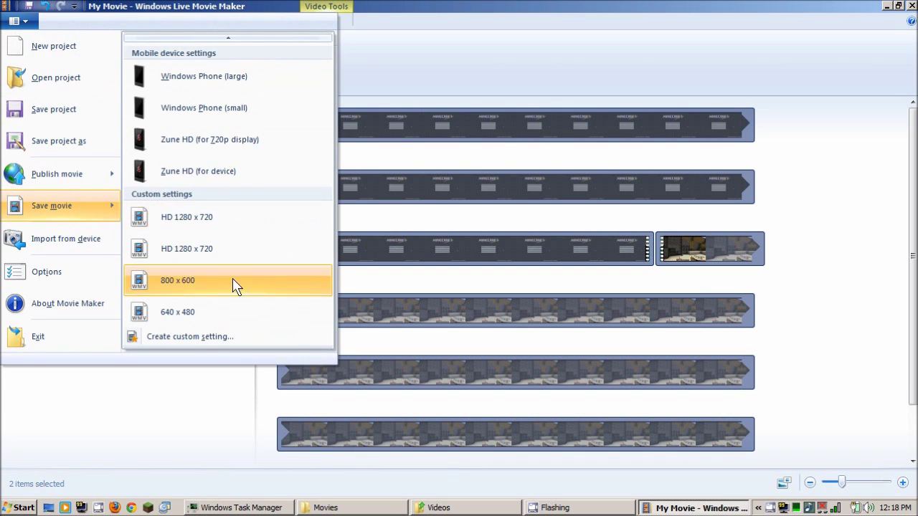
pyautogui.scroll(3, 229, 293)
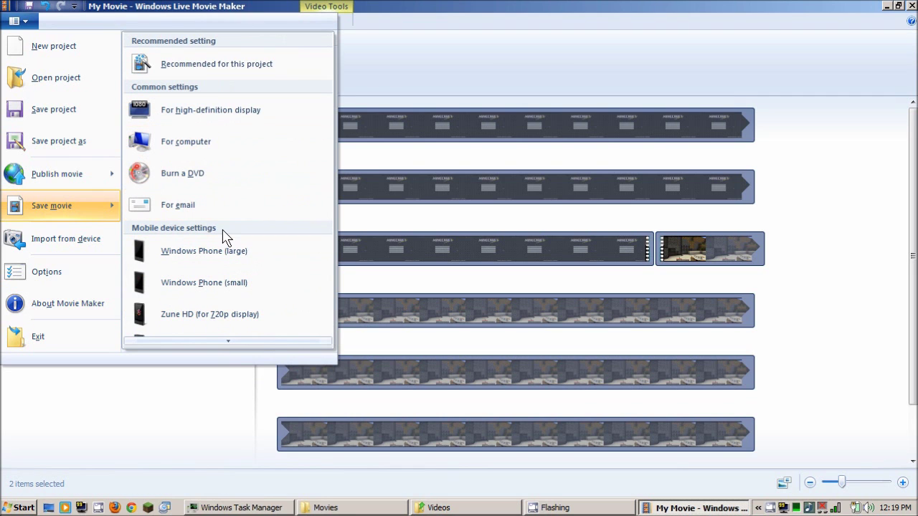
pyautogui.scroll(-3, 223, 301)
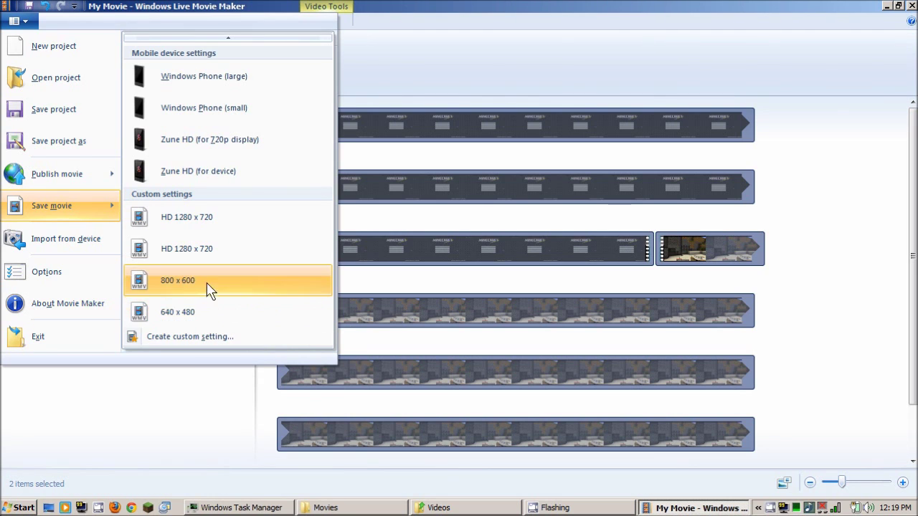
pyautogui.moveTo(217, 261)
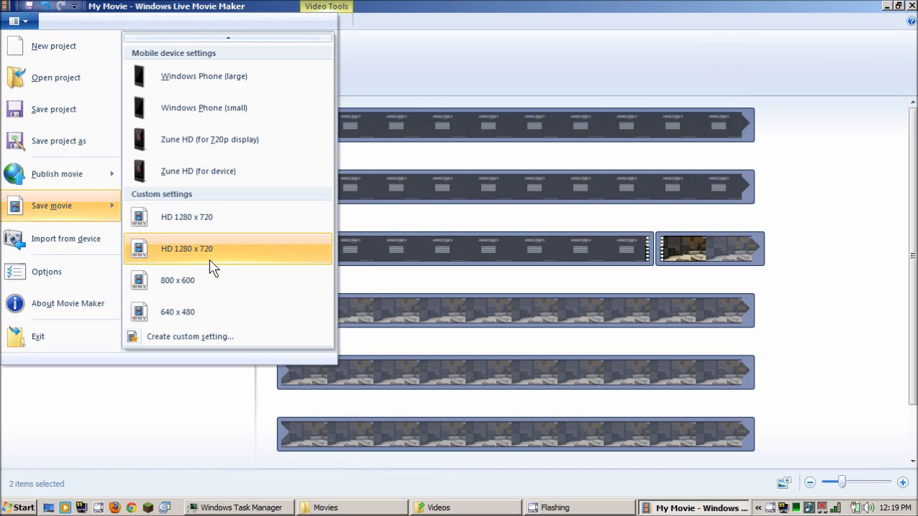
pyautogui.click(217, 258)
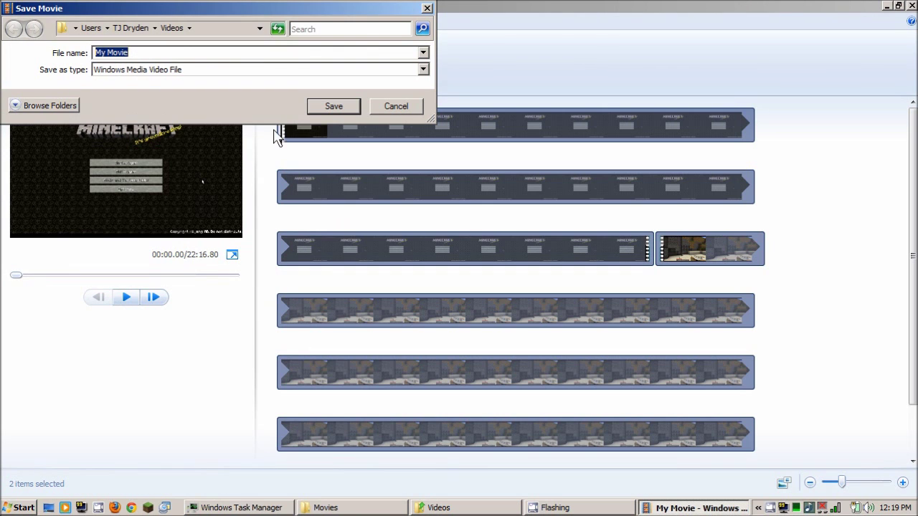
# - Cancel the Save Movie dialog without exporting the HD movie
pyautogui.click(394, 107)
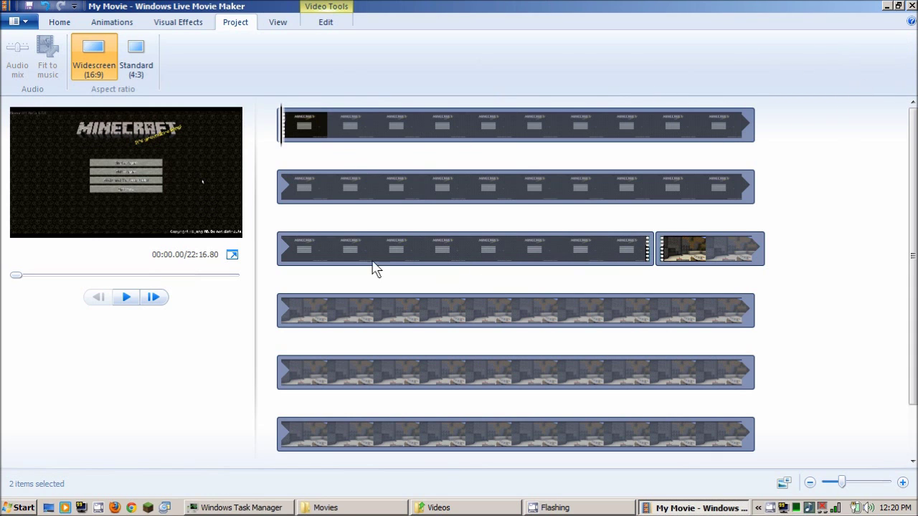
# - Quit Movie Maker, declining to save changes to the My Movie project
pyautogui.scroll(-1, 535, 313)
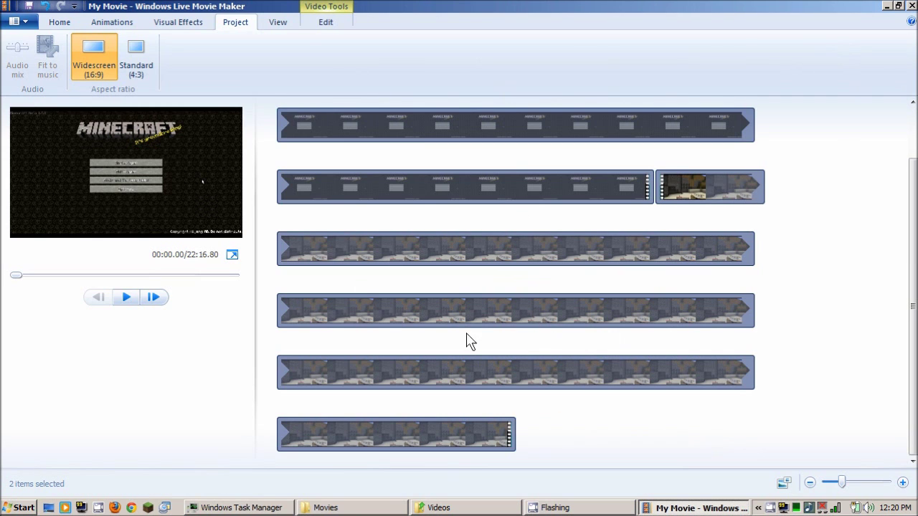
pyautogui.scroll(1, 381, 343)
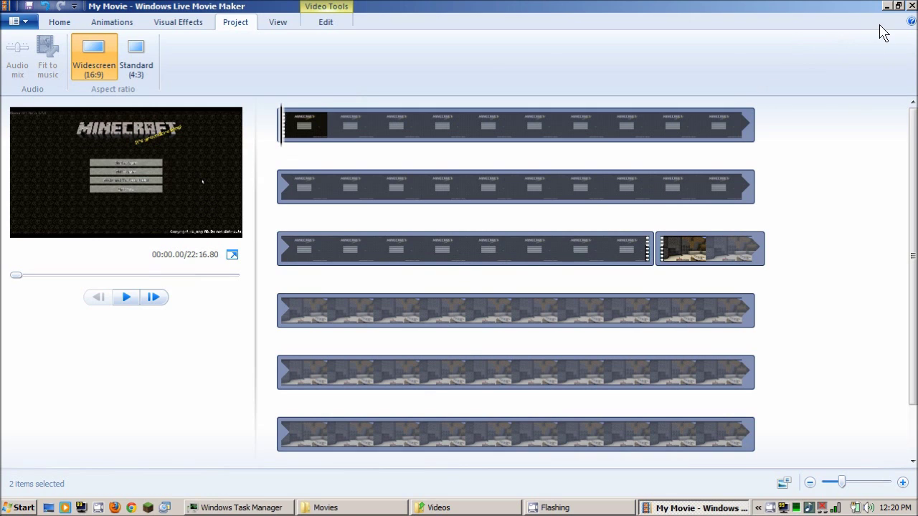
pyautogui.click(912, 6)
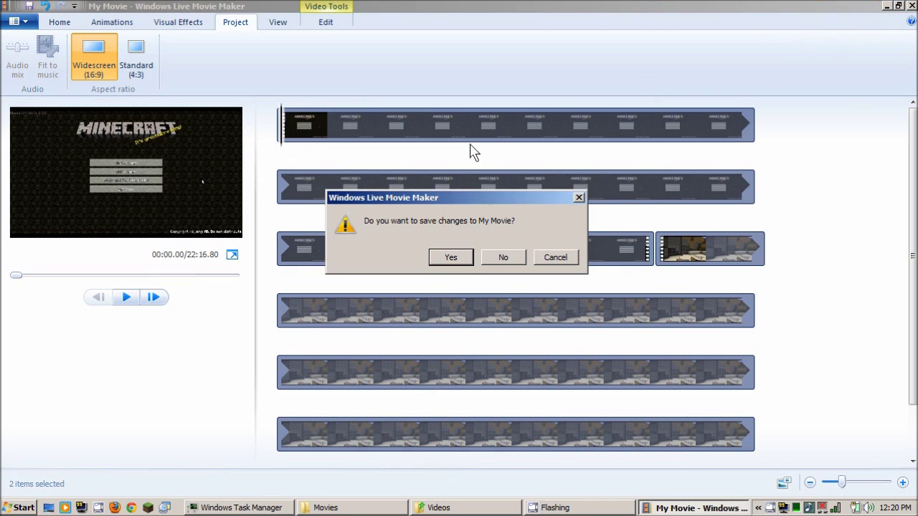
pyautogui.click(503, 252)
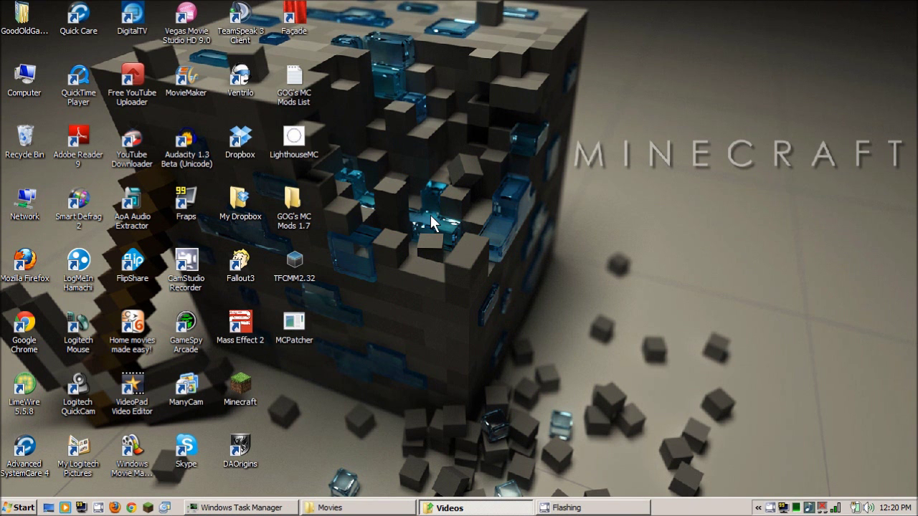
# - Put away the Fraps Movies window and bring up the Videos folder showing the 653 MB LPCIMC001 WMV
pyautogui.click(349, 509)
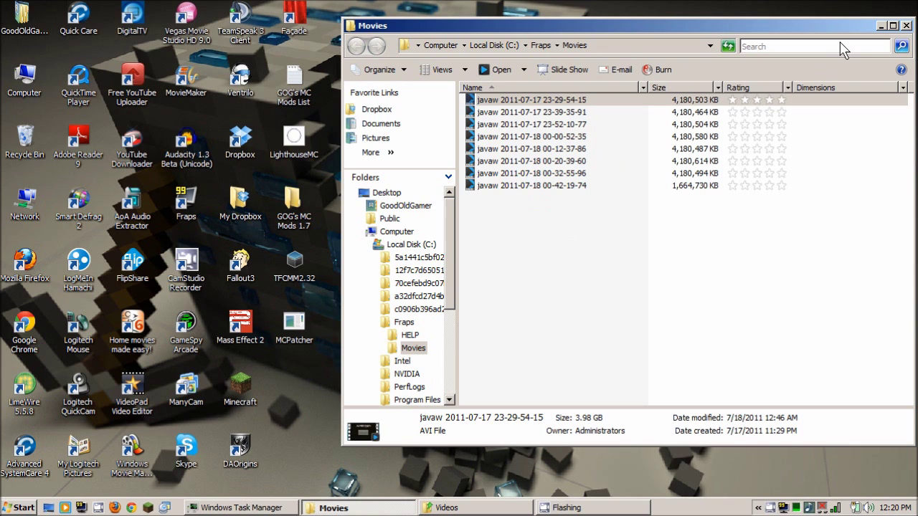
pyautogui.click(881, 26)
pyautogui.click(447, 508)
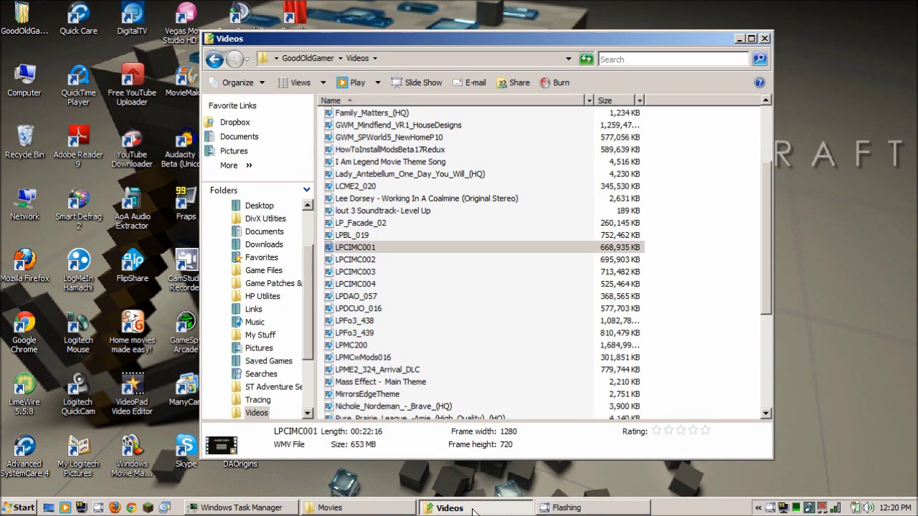
# - Compare LPCIMC001's 653 MB 1280x720 WMV details with the 3.98 GB Fraps AVI original
pyautogui.click(366, 251)
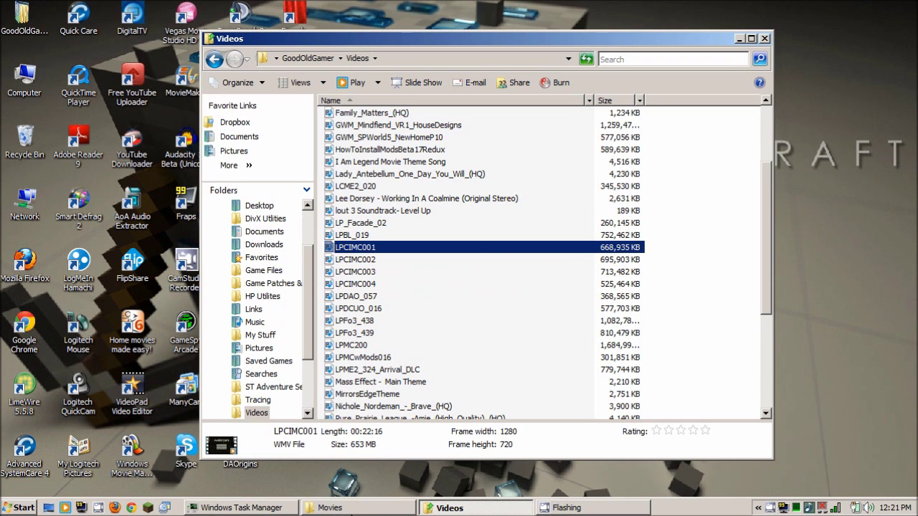
pyautogui.click(376, 510)
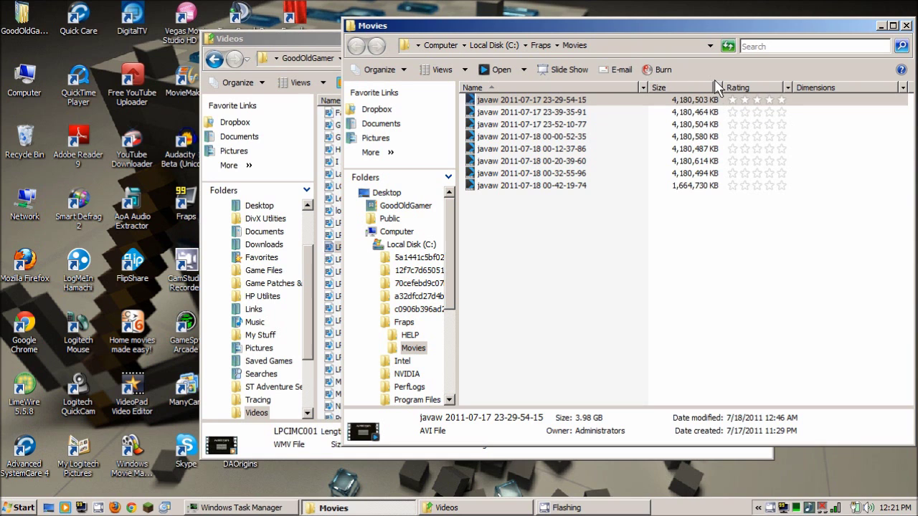
pyautogui.click(882, 26)
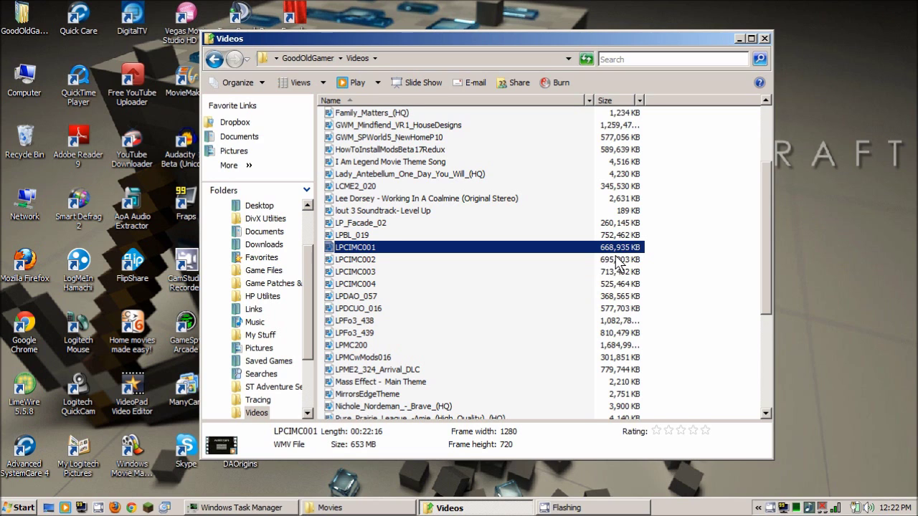
# - Step through LPCIMC002, 003, 004 and back to 001 comparing their sizes and lengths, then minimize the Videos window
pyautogui.click(568, 259)
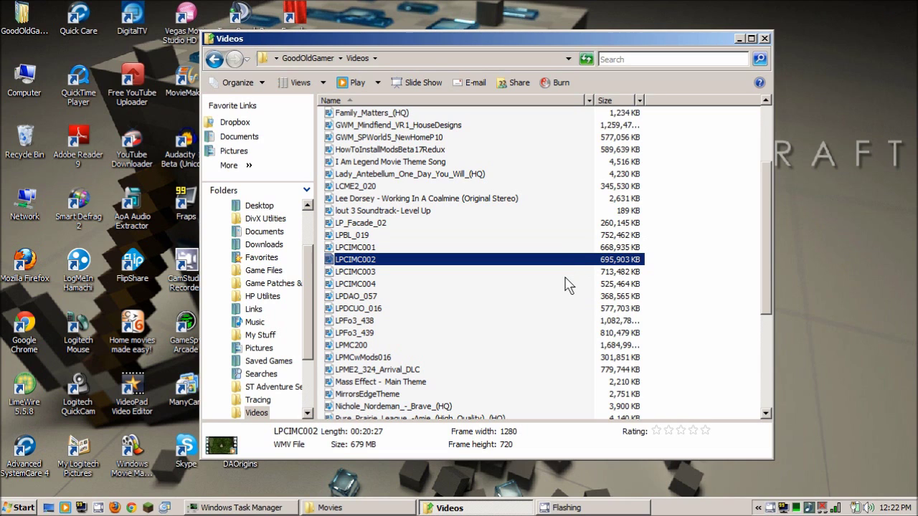
pyautogui.click(571, 274)
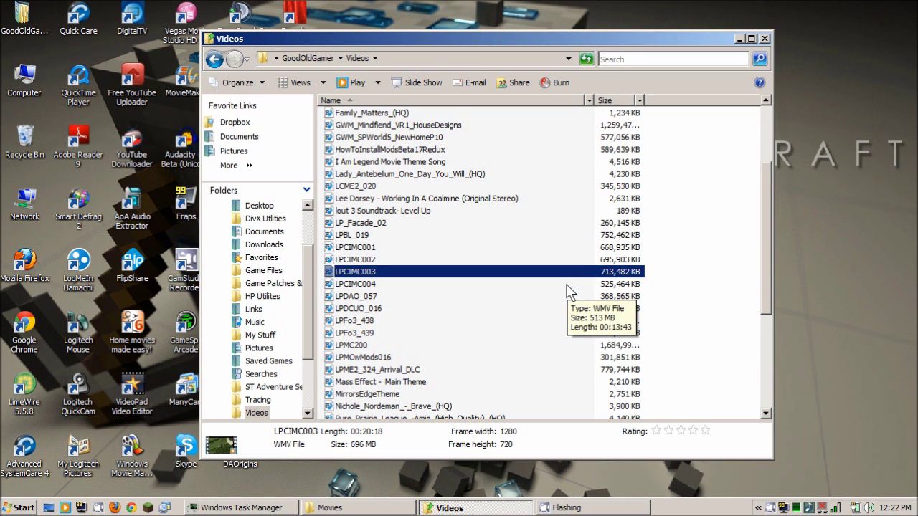
pyautogui.click(570, 286)
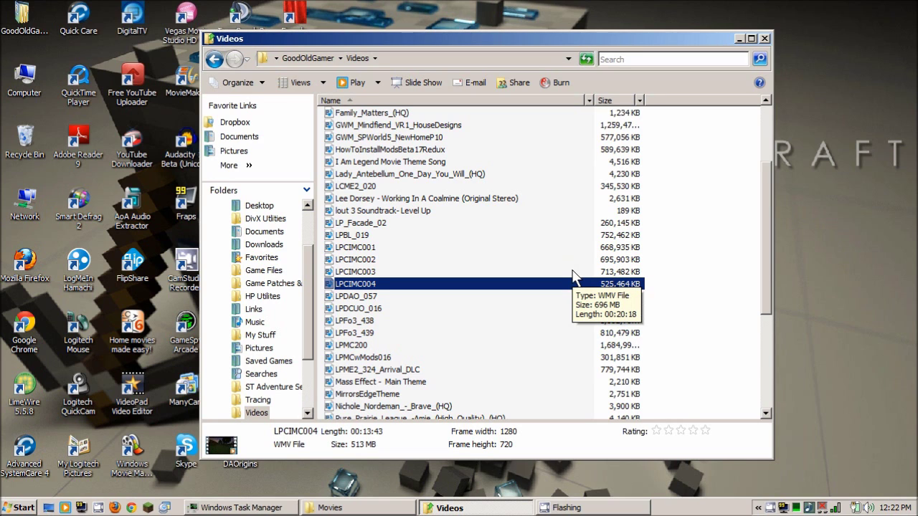
pyautogui.click(571, 273)
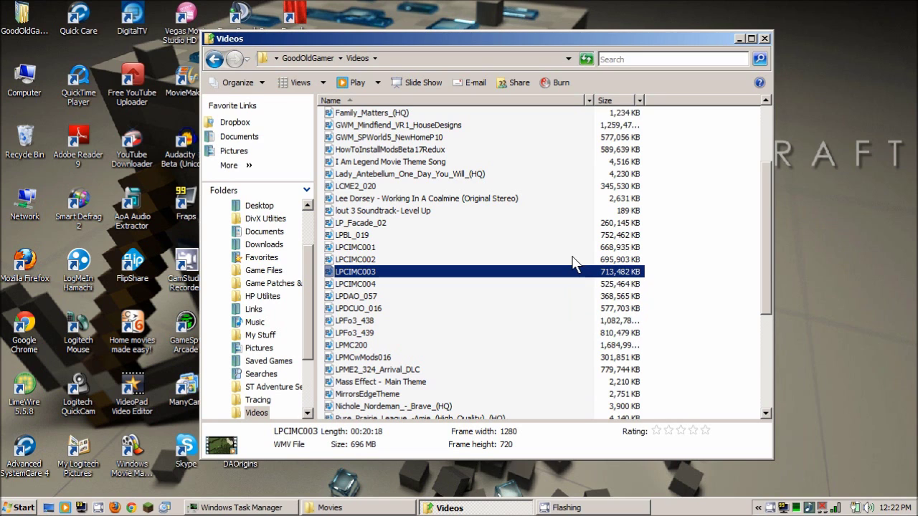
pyautogui.click(574, 259)
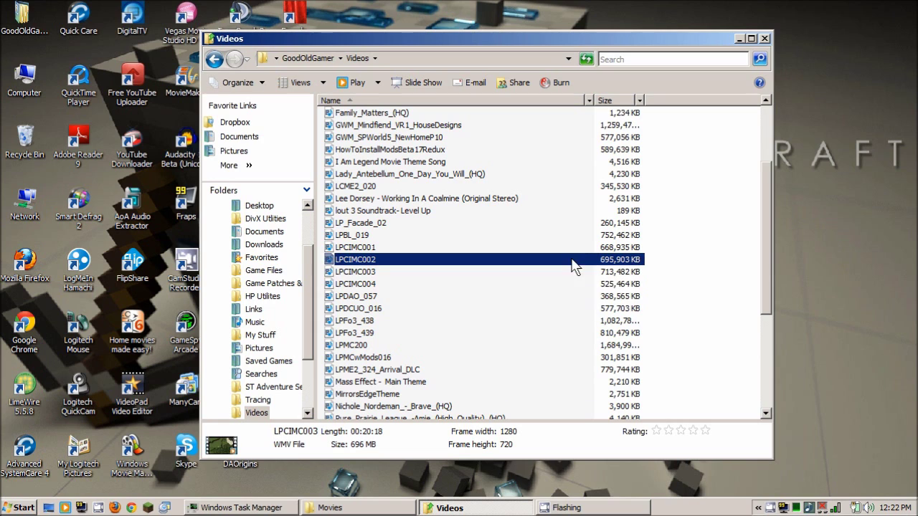
pyautogui.click(576, 248)
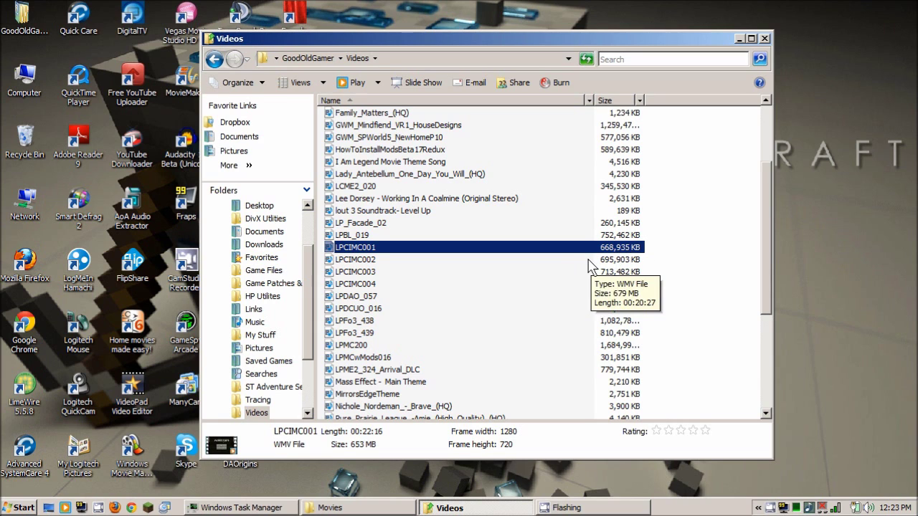
pyautogui.click(594, 261)
pyautogui.click(577, 274)
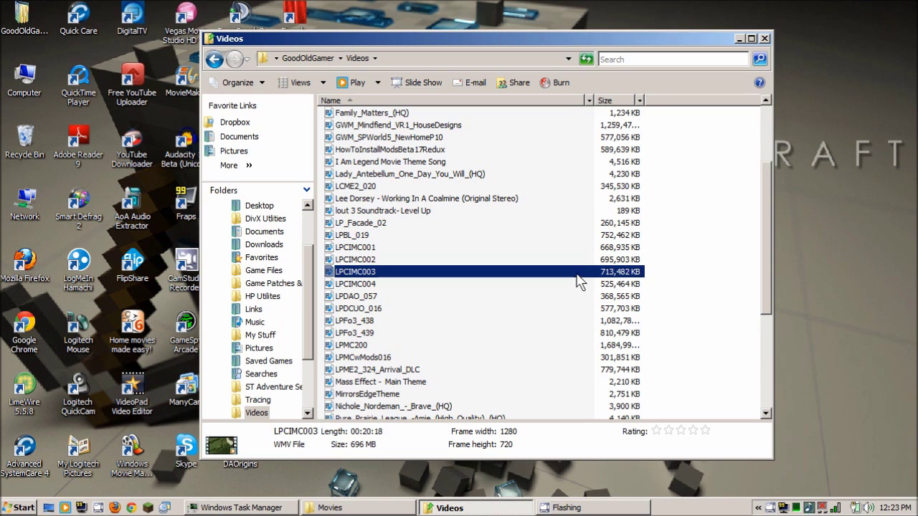
pyautogui.click(587, 259)
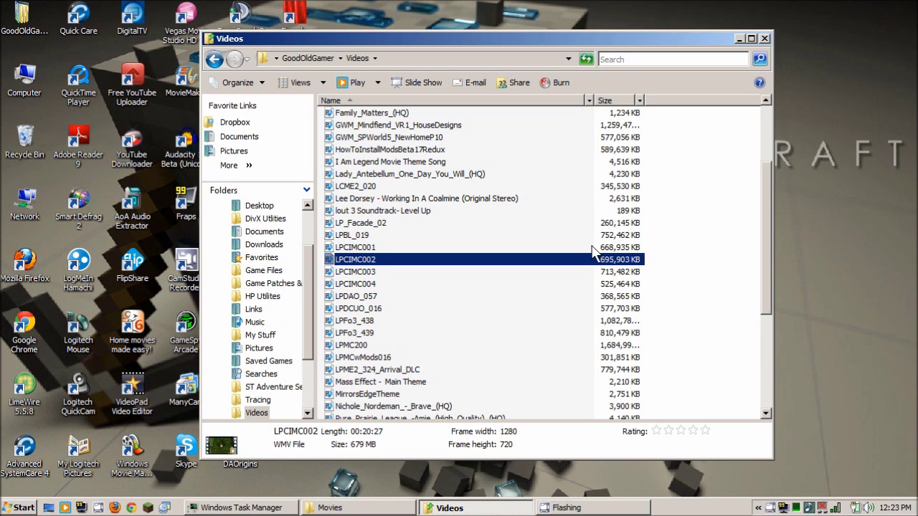
pyautogui.click(593, 246)
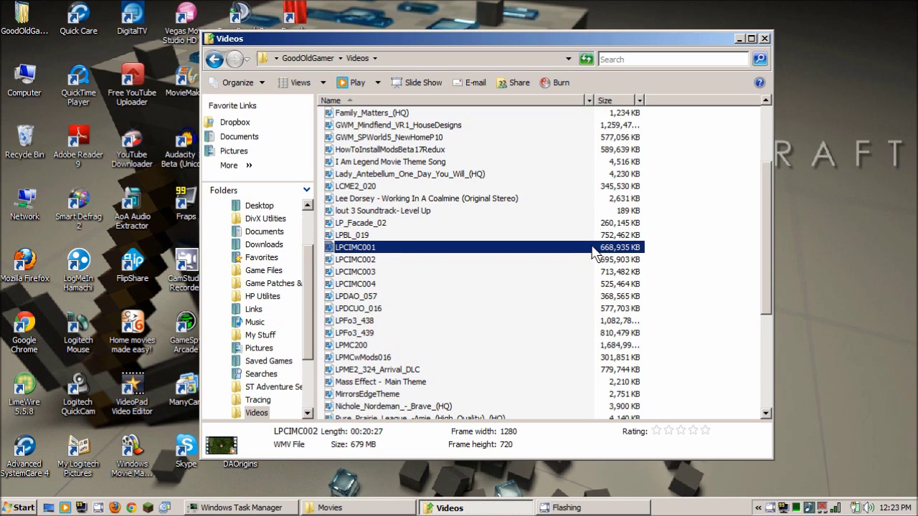
pyautogui.click(739, 39)
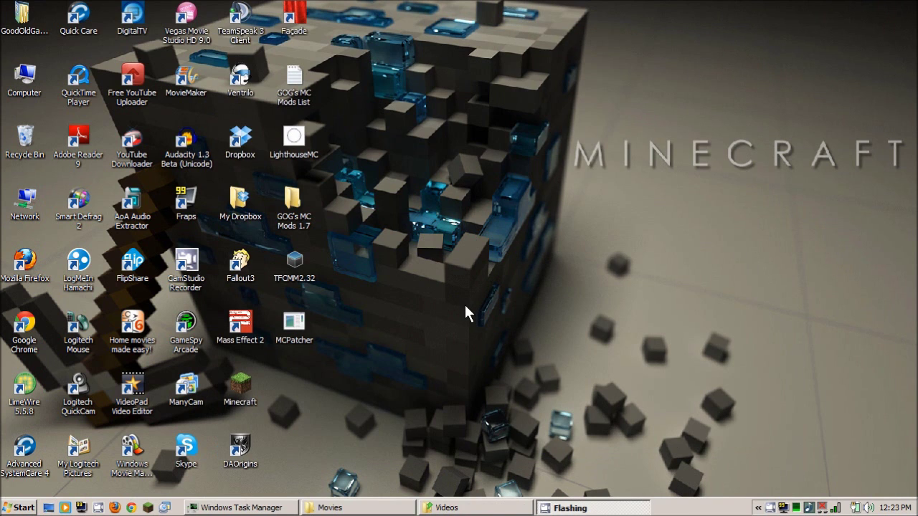